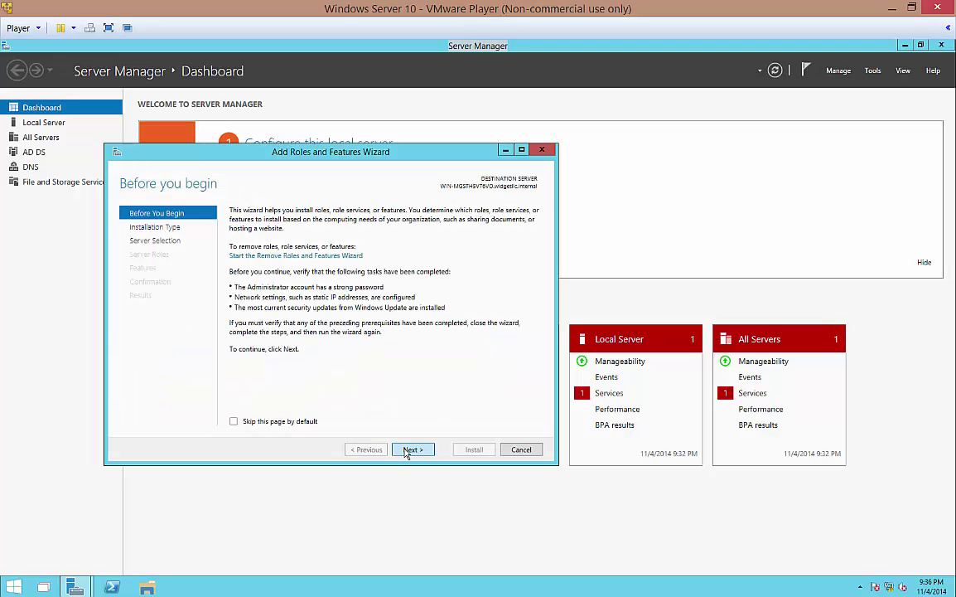
# Keep role-based installation on the local server and tick the Remote Access role
pyautogui.click(406, 453)
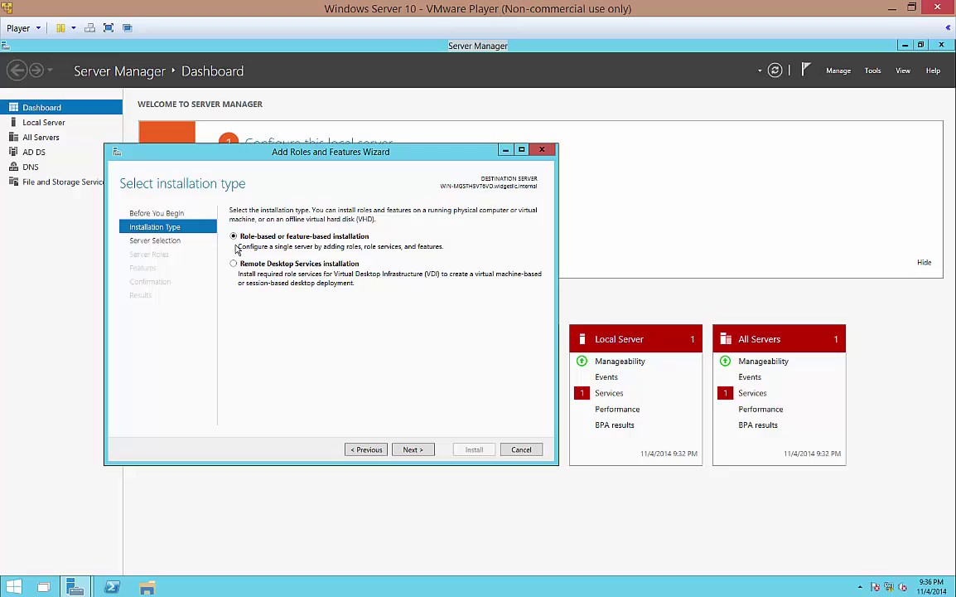
pyautogui.click(413, 452)
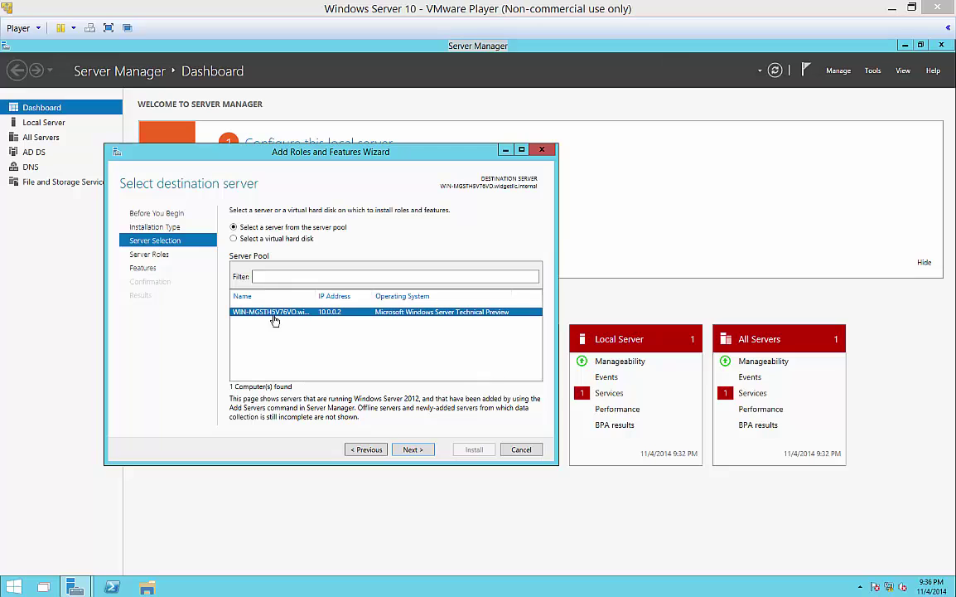
pyautogui.click(414, 450)
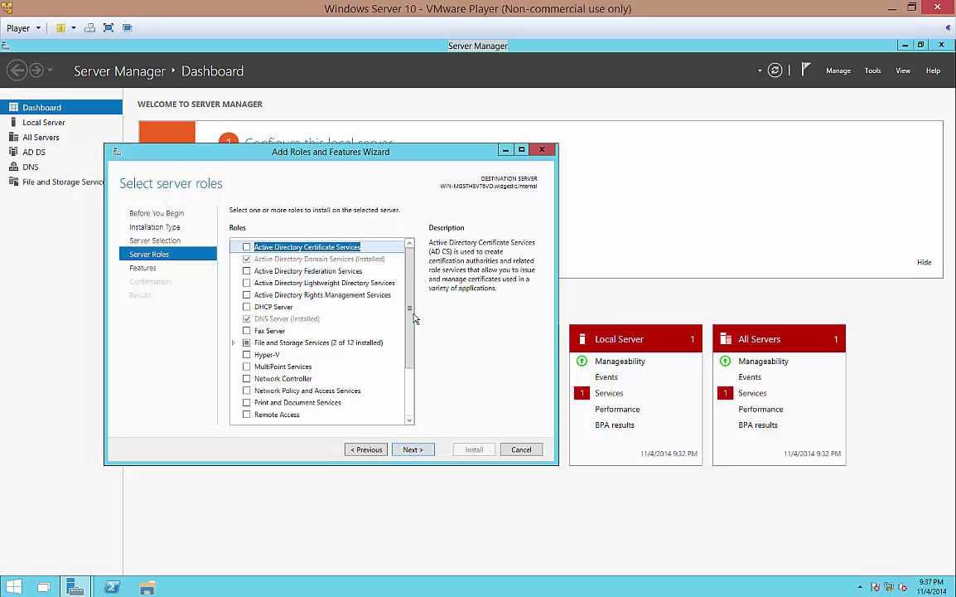
pyautogui.moveTo(412, 323); pyautogui.dragTo(413, 351)
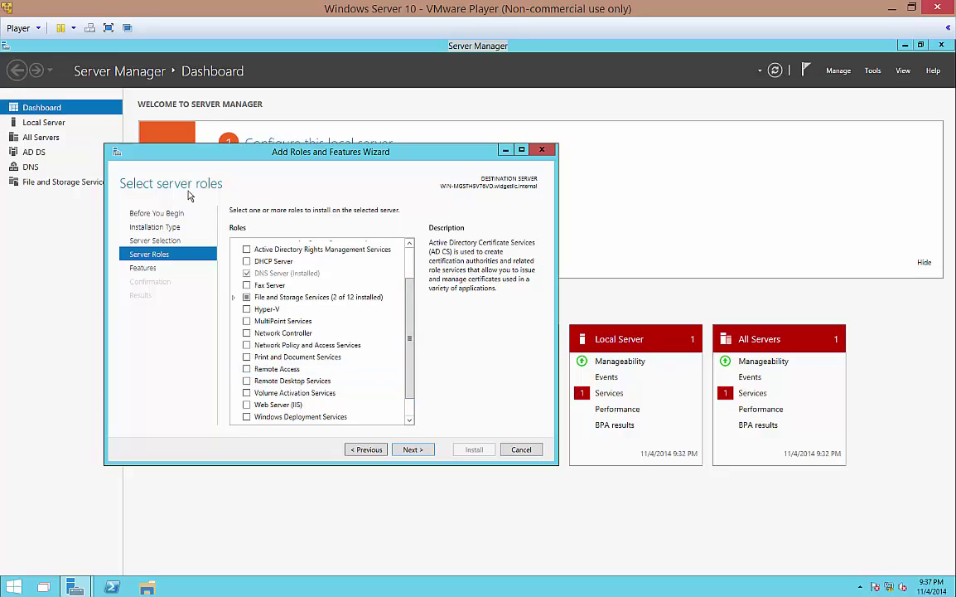
pyautogui.click(247, 369)
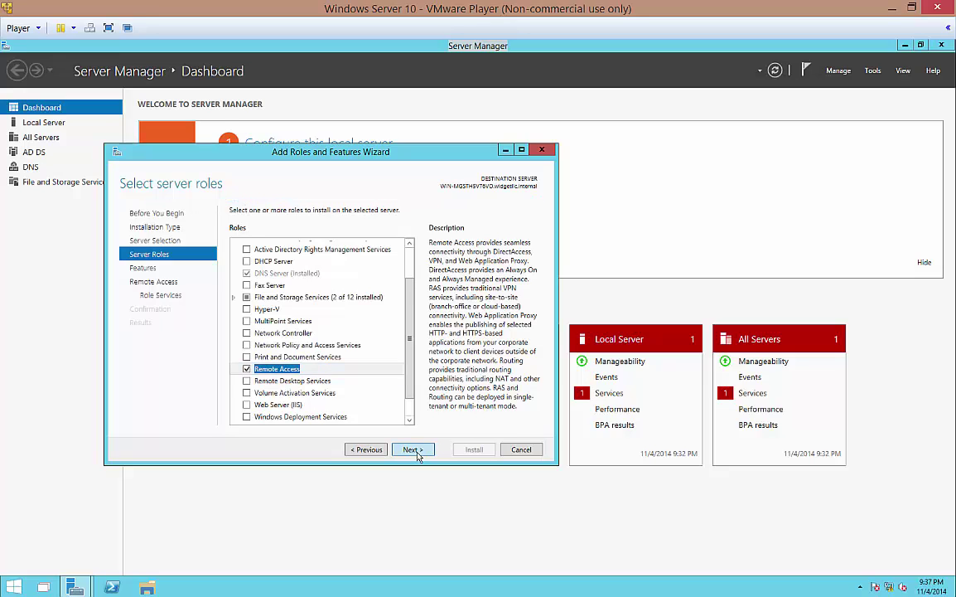
pyautogui.click(417, 451)
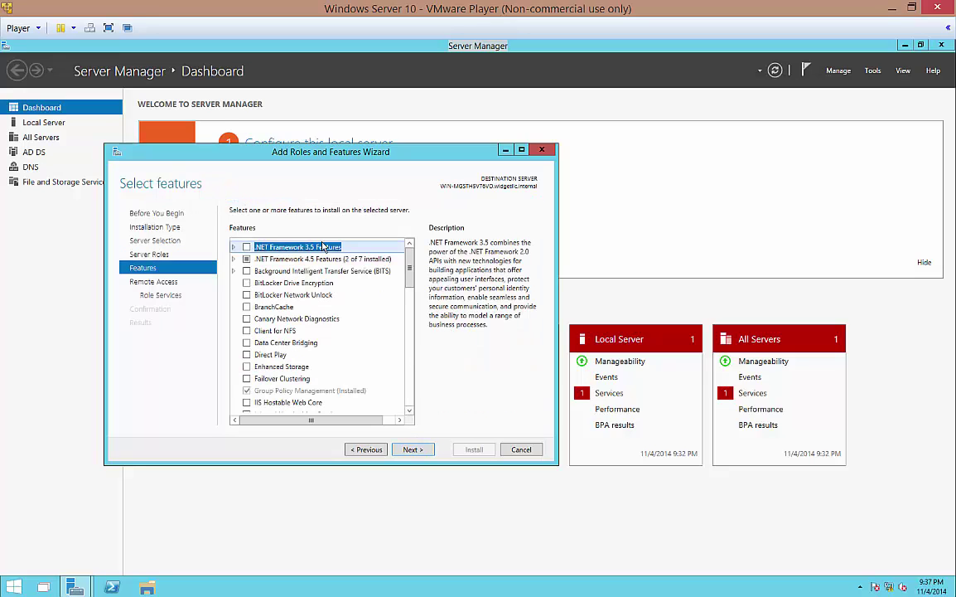
# Add the DirectAccess and VPN (RAS) role service with its required features, keeping default Web Server services
pyautogui.click(417, 452)
pyautogui.click(413, 450)
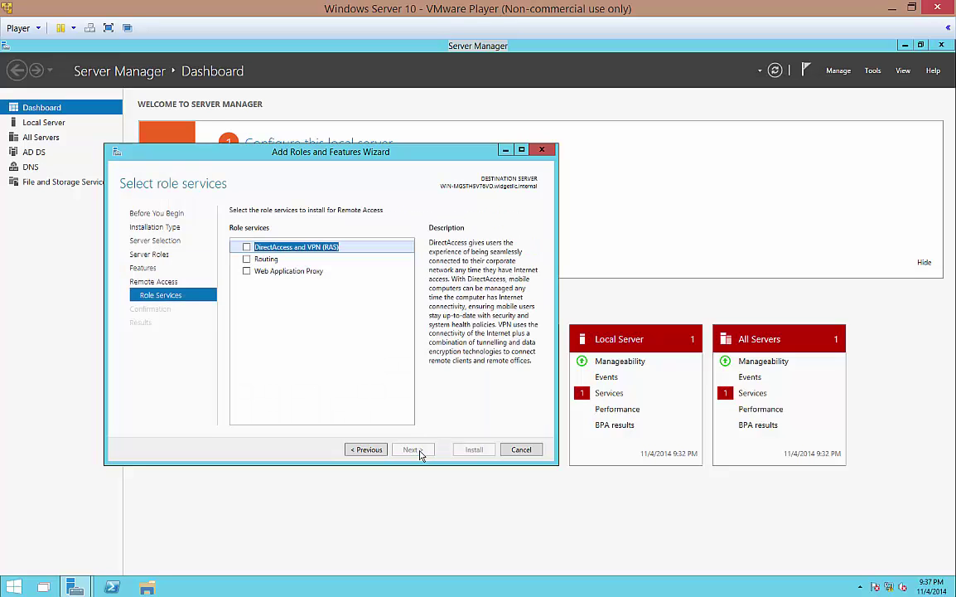
pyautogui.click(246, 247)
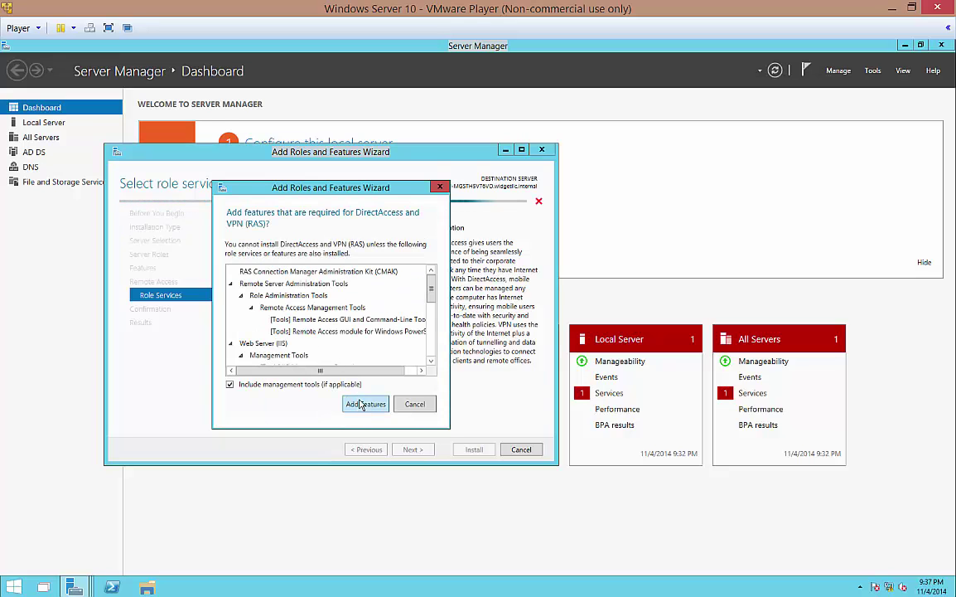
pyautogui.click(365, 404)
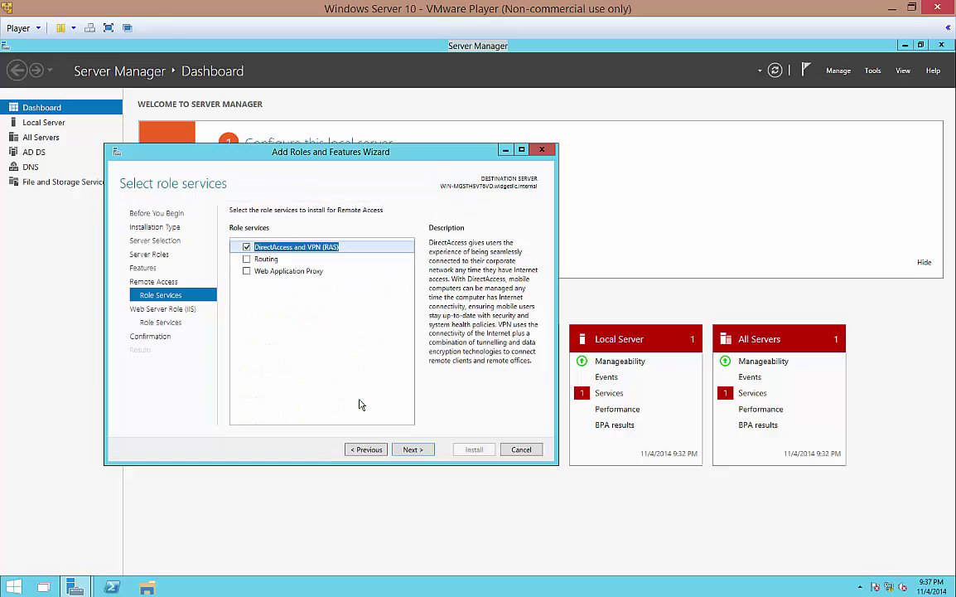
pyautogui.click(409, 450)
pyautogui.click(408, 450)
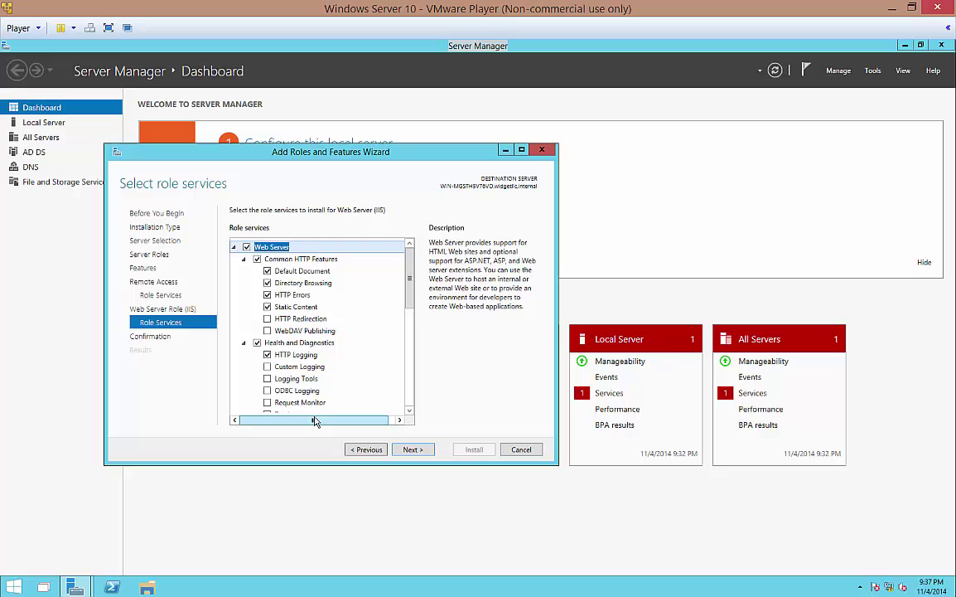
pyautogui.click(414, 453)
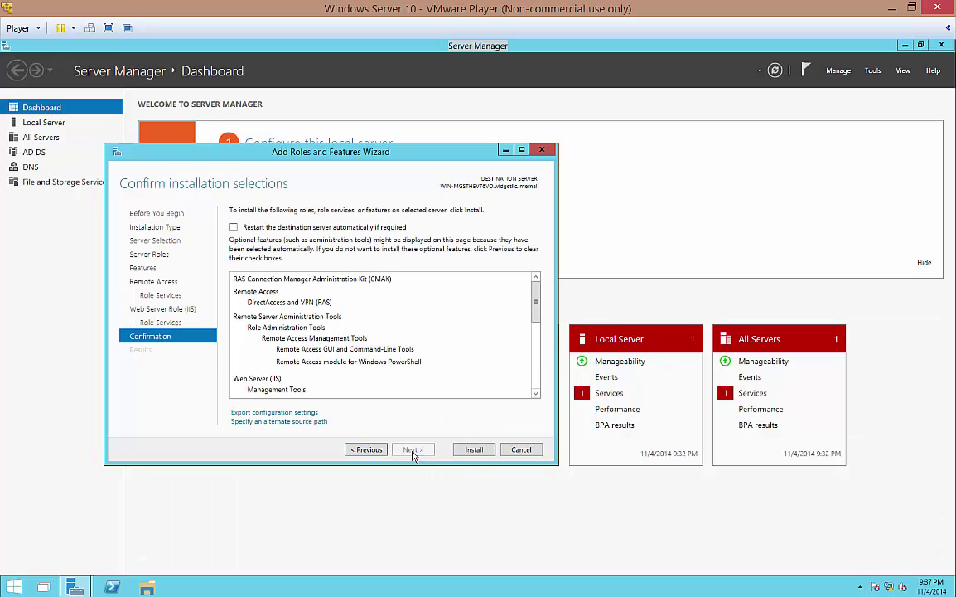
# Install Remote Access with DirectAccess and VPN (RAS) and the IIS components
pyautogui.click(474, 449)
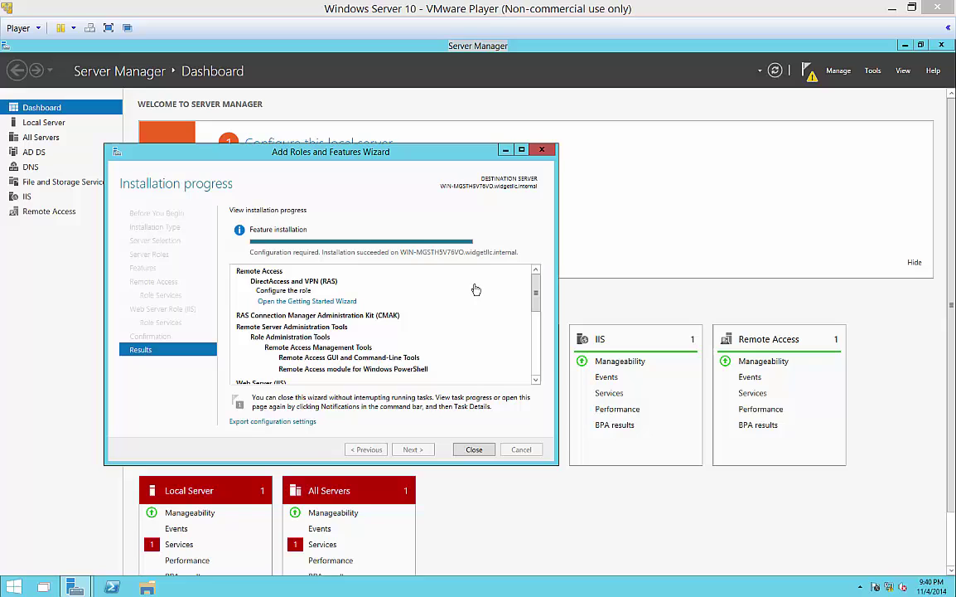
# Close the finished wizard and launch the Remote Access Getting Started Wizard from the notifications
pyautogui.click(469, 452)
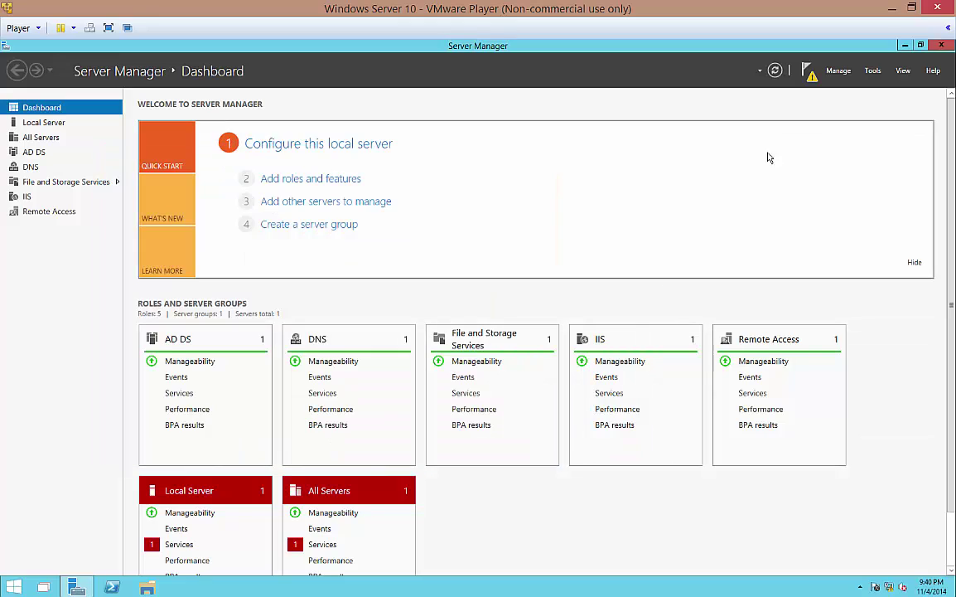
pyautogui.click(812, 79)
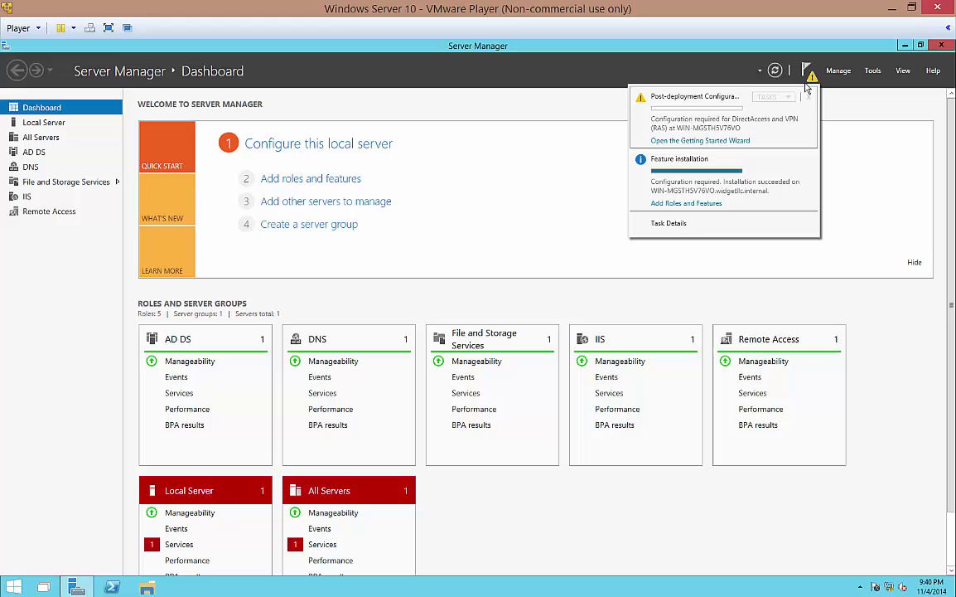
pyautogui.click(700, 141)
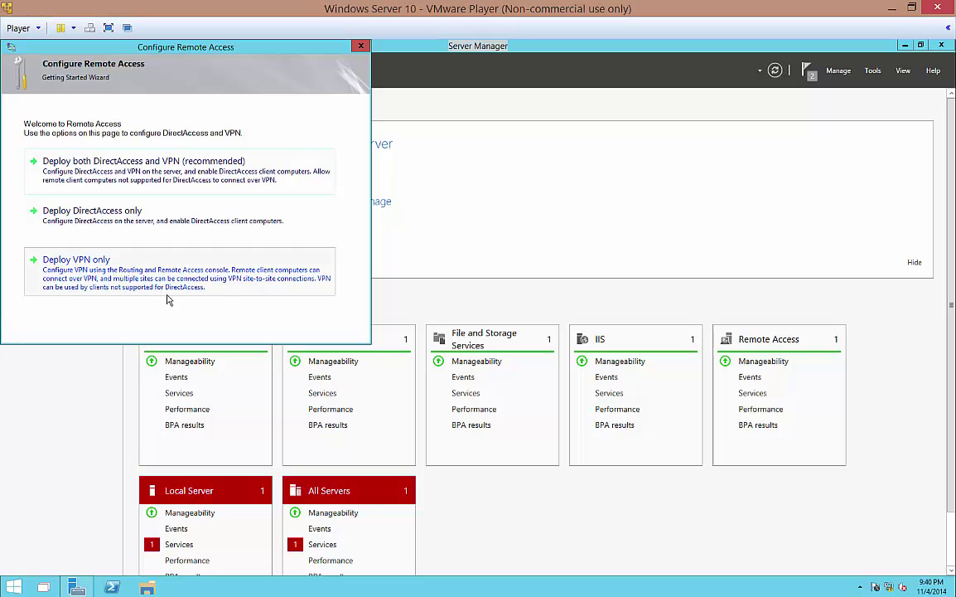
# Choose Deploy VPN only, then bring up the local server's actions in the console
pyautogui.click(108, 275)
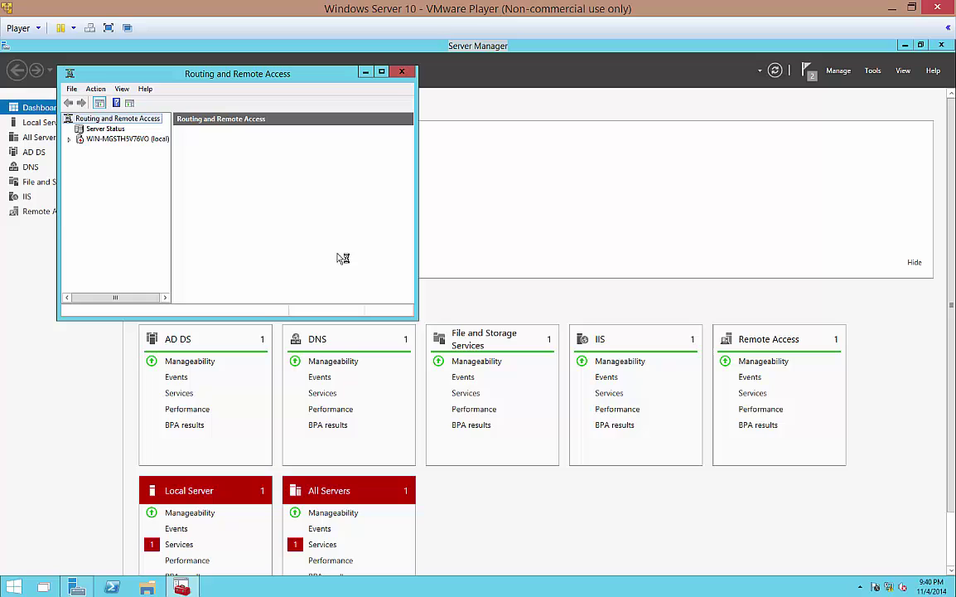
pyautogui.click(129, 140)
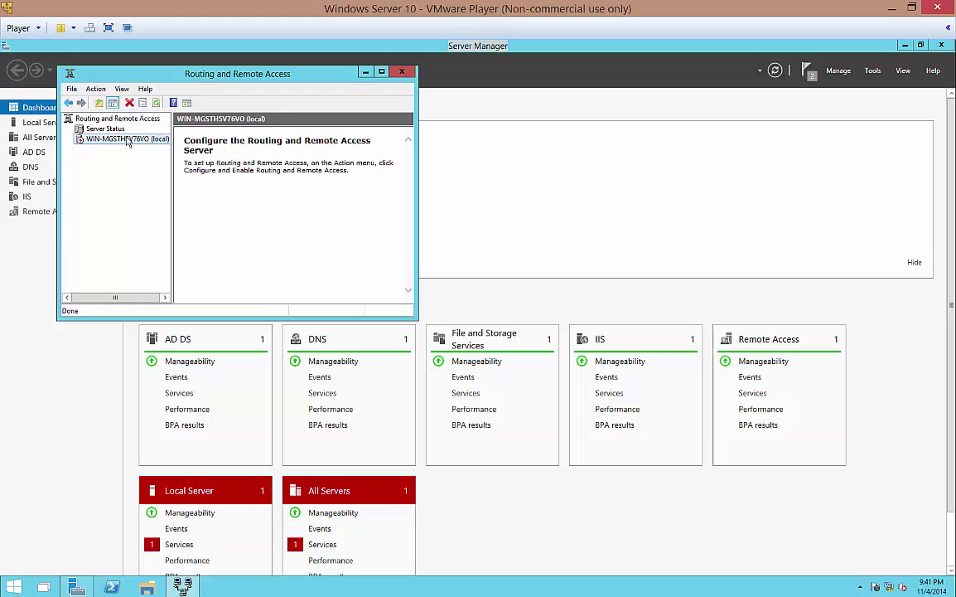
pyautogui.rightClick(124, 138)
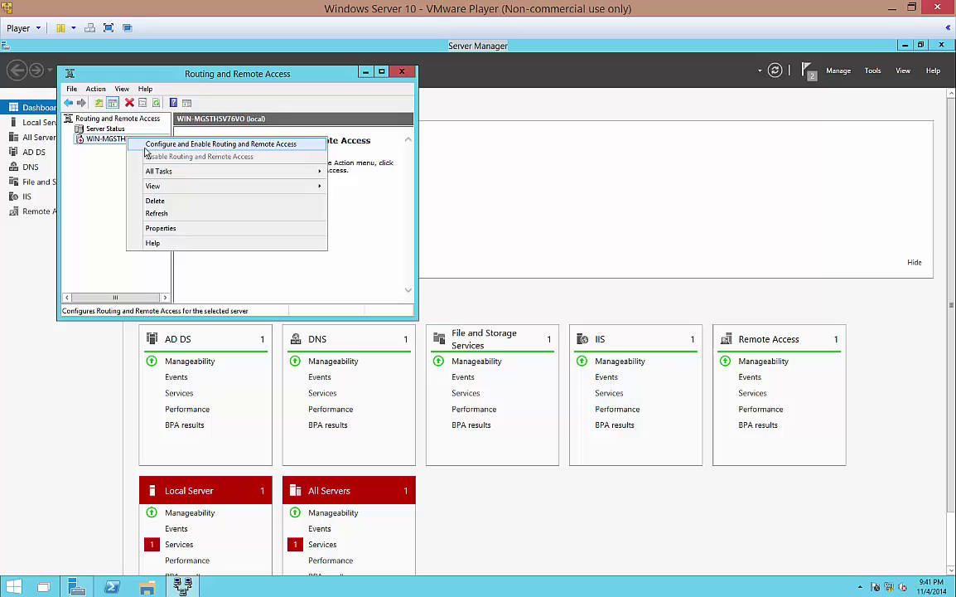
# Set up the local server with a custom configuration, VPN access only, and start the service
pyautogui.click(145, 146)
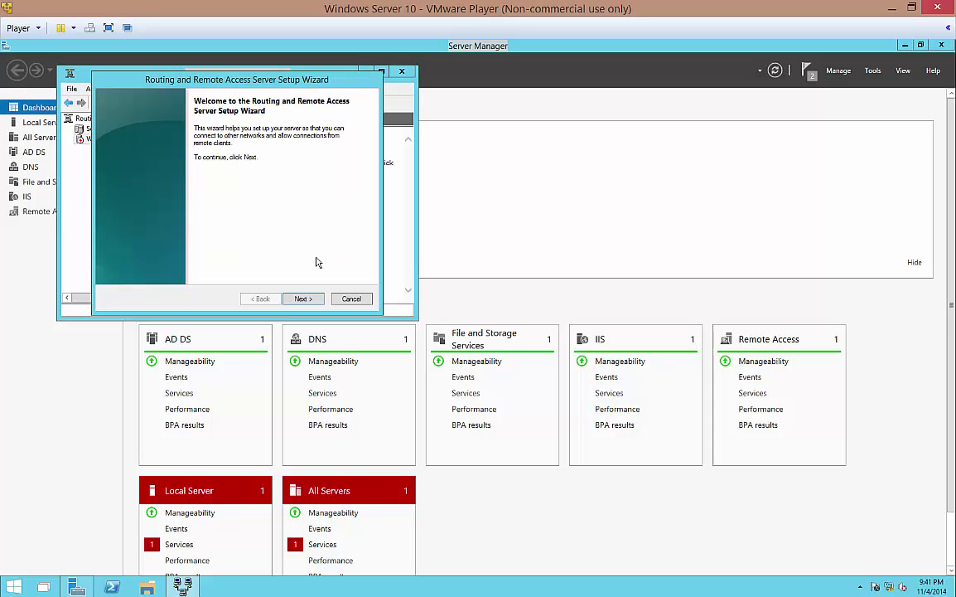
pyautogui.click(303, 299)
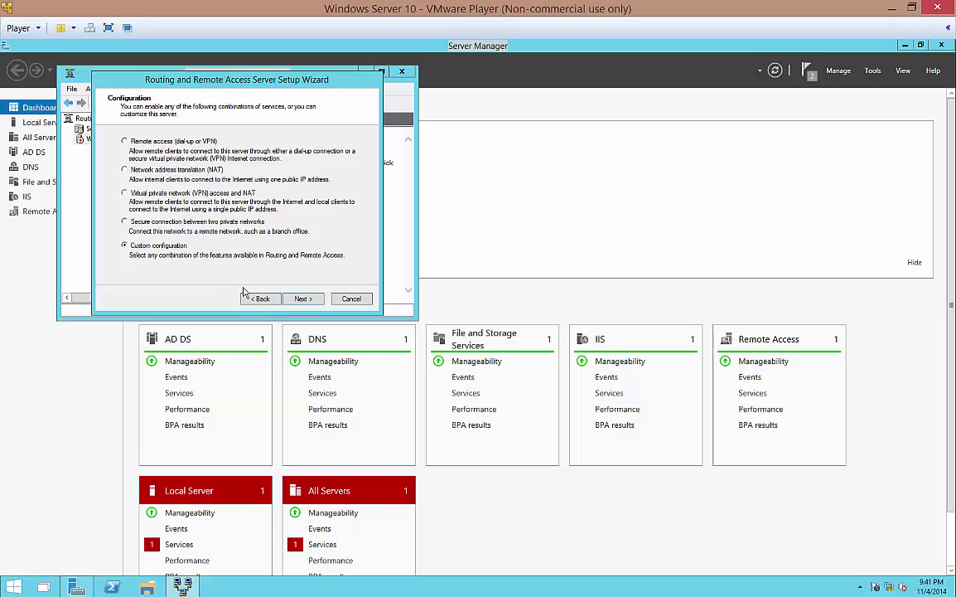
pyautogui.click(304, 300)
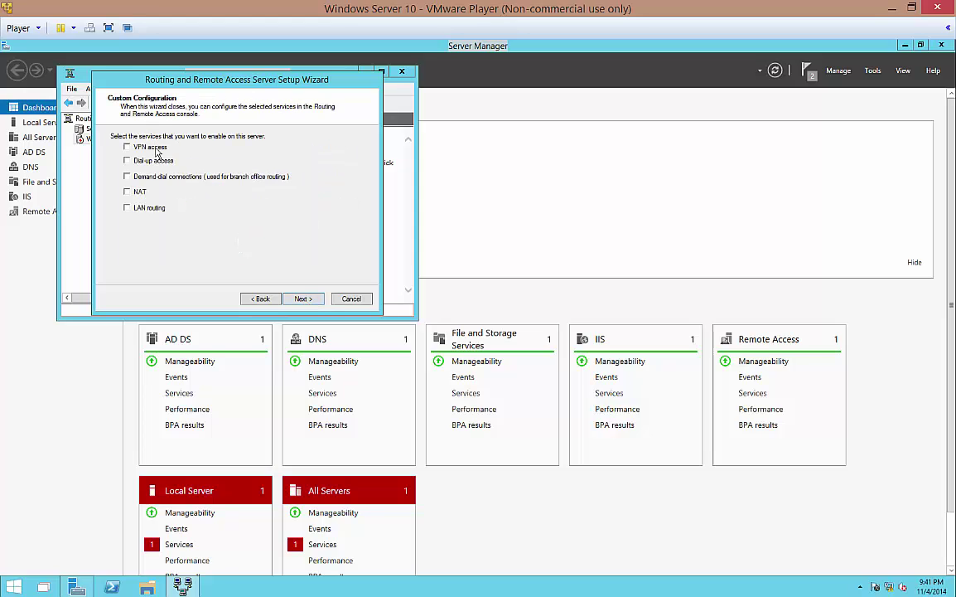
pyautogui.click(303, 300)
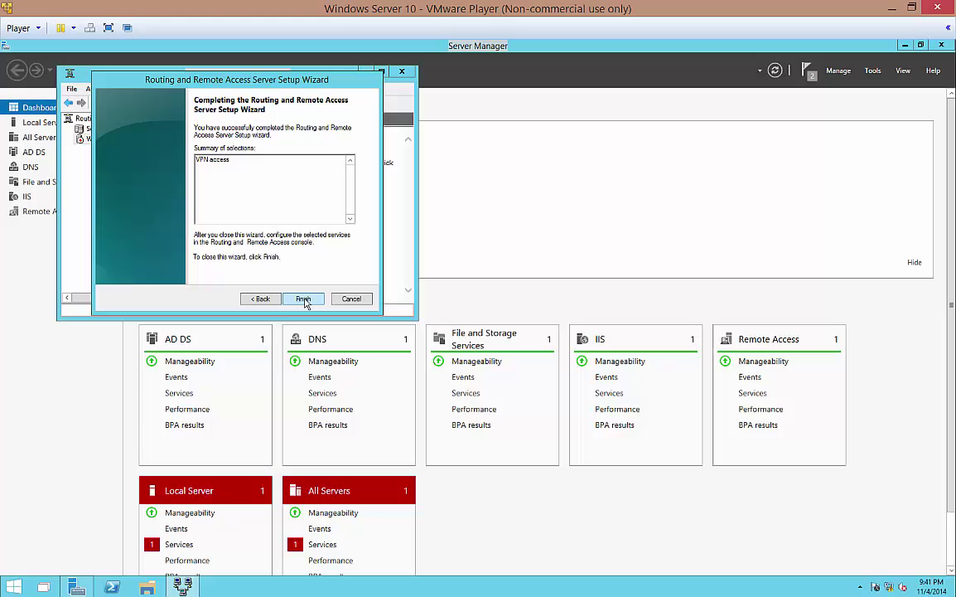
pyautogui.click(303, 300)
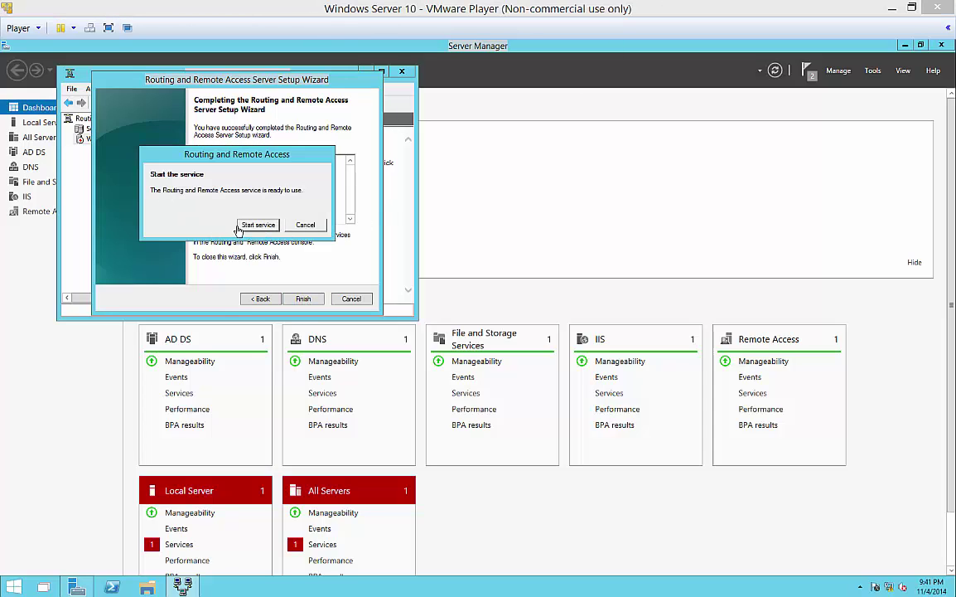
pyautogui.click(253, 225)
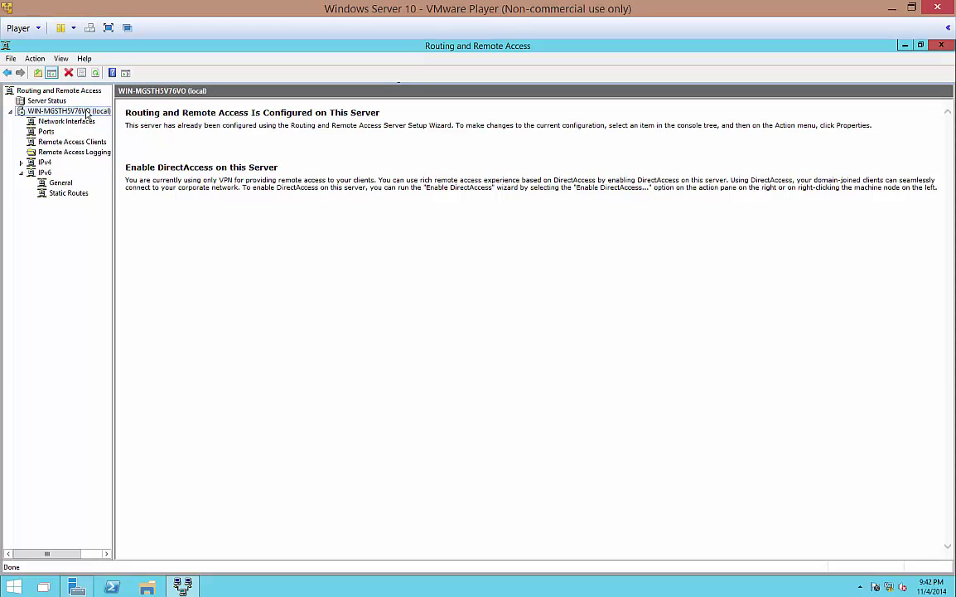
# Open the server Properties Security tab, keeping Windows Authentication and reviewing the SSL certificate choices
pyautogui.rightClick(87, 113)
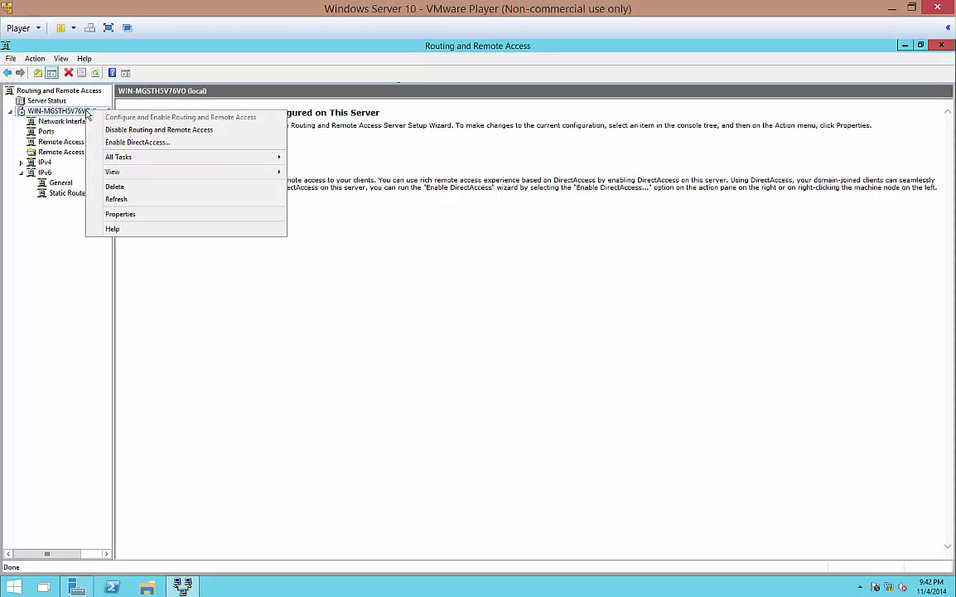
pyautogui.click(130, 217)
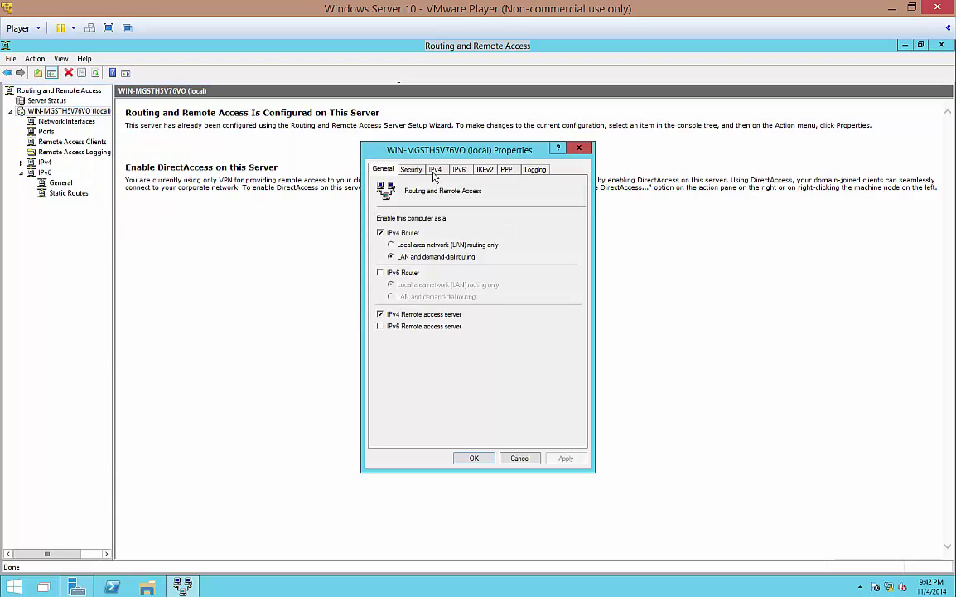
pyautogui.click(414, 170)
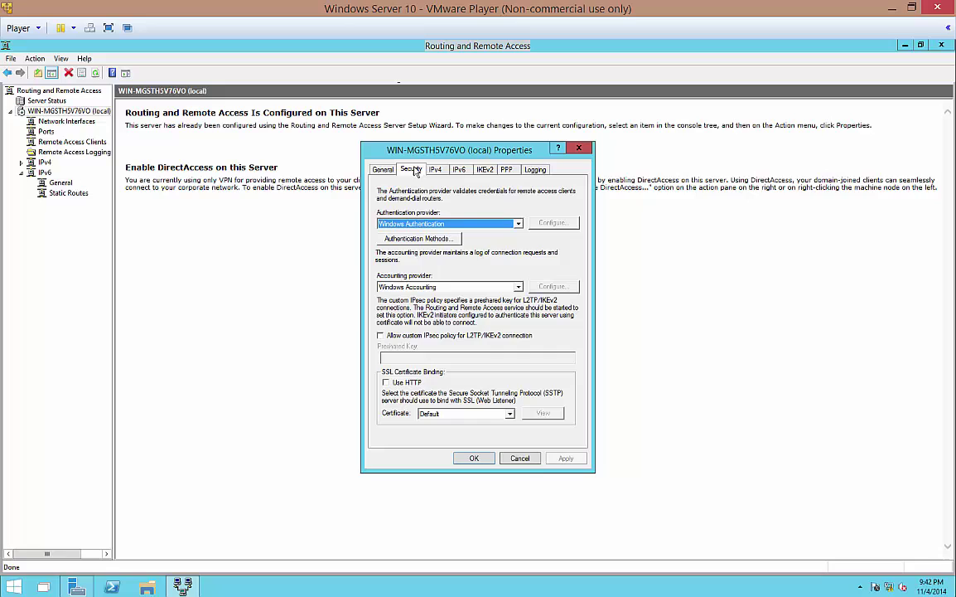
pyautogui.click(518, 224)
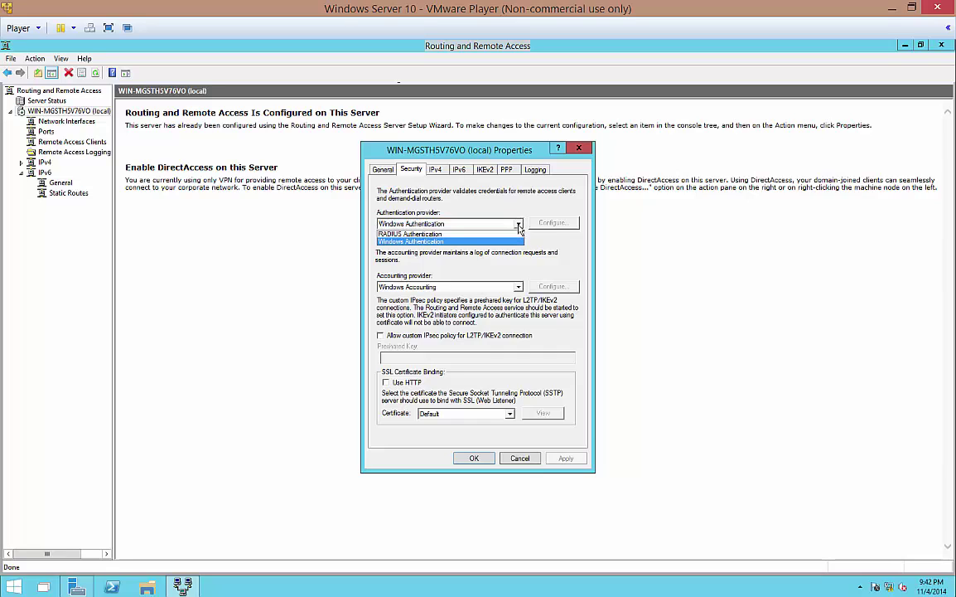
pyautogui.click(518, 224)
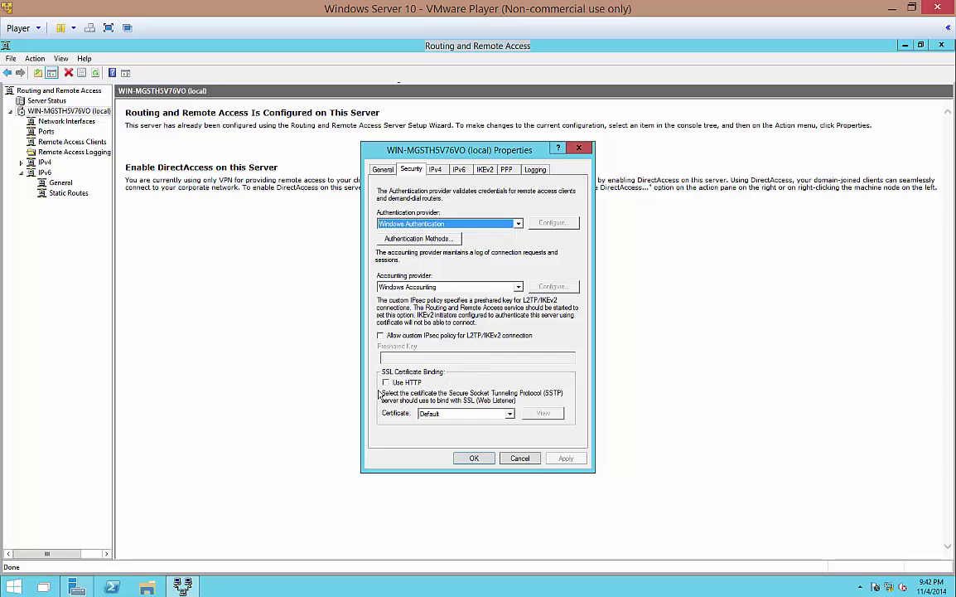
pyautogui.click(462, 413)
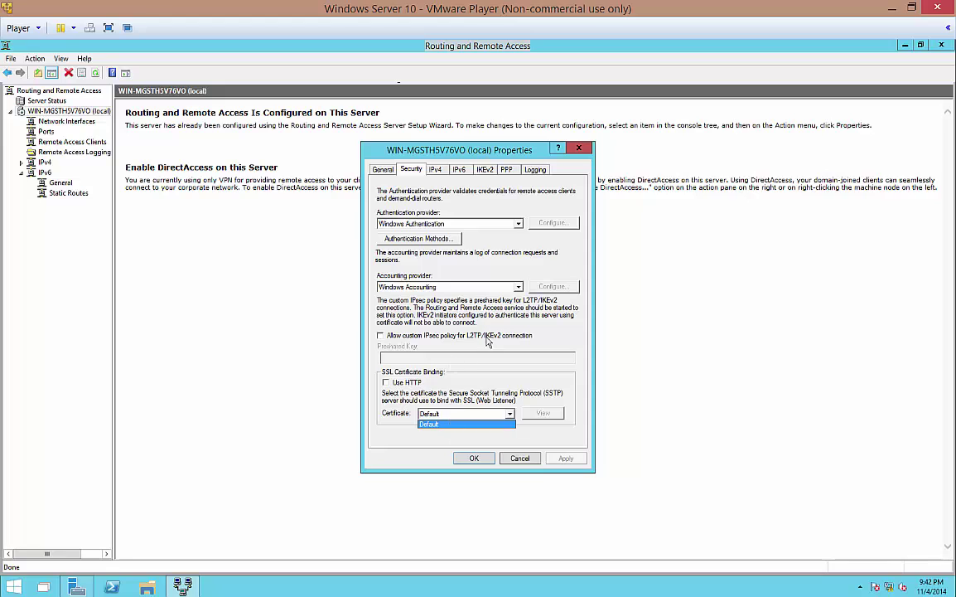
# Keep the Default certificate and DHCP address assignment, abandoning a static pool, then view IPv6 settings
pyautogui.click(448, 174)
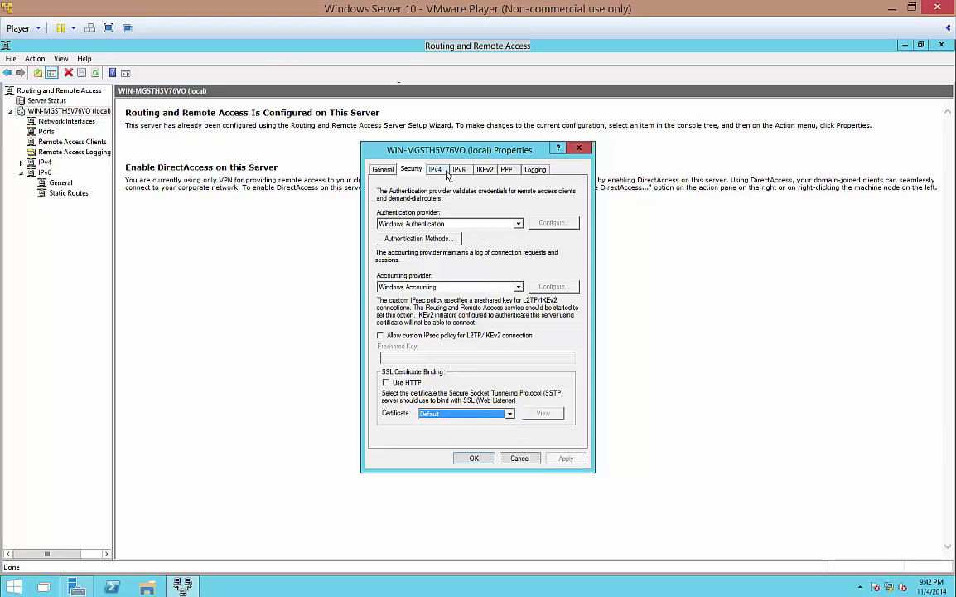
pyautogui.click(446, 171)
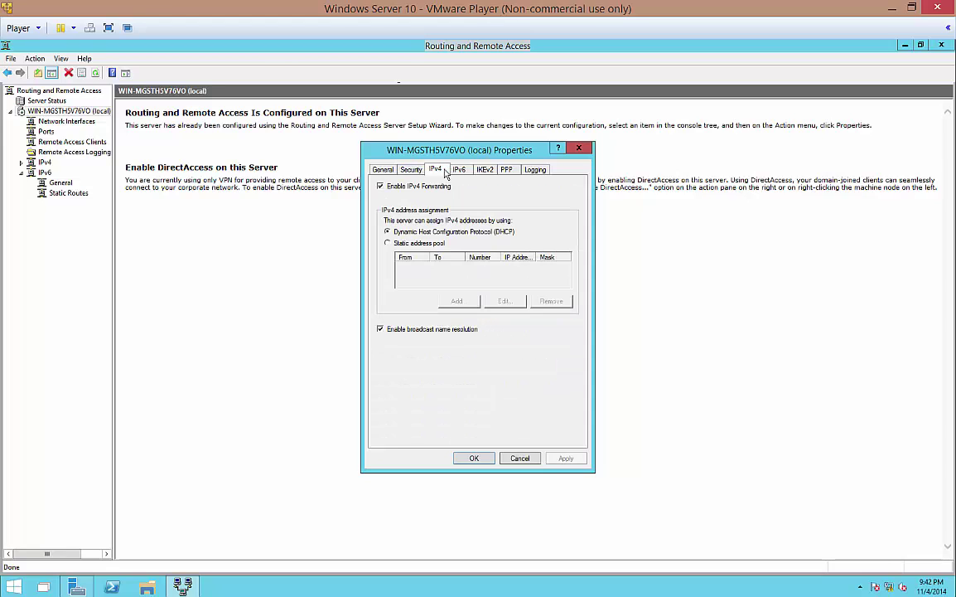
pyautogui.click(414, 245)
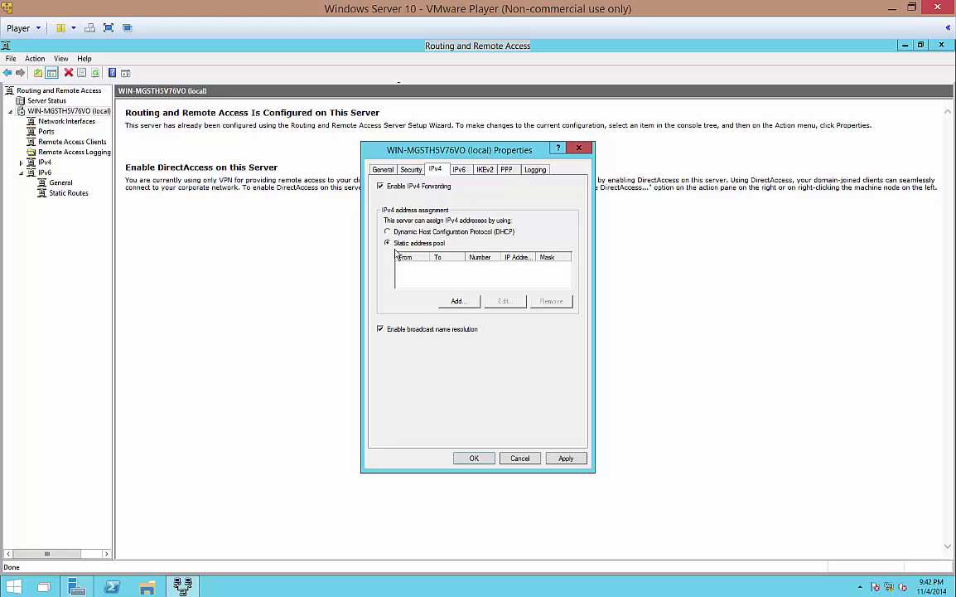
pyautogui.click(457, 300)
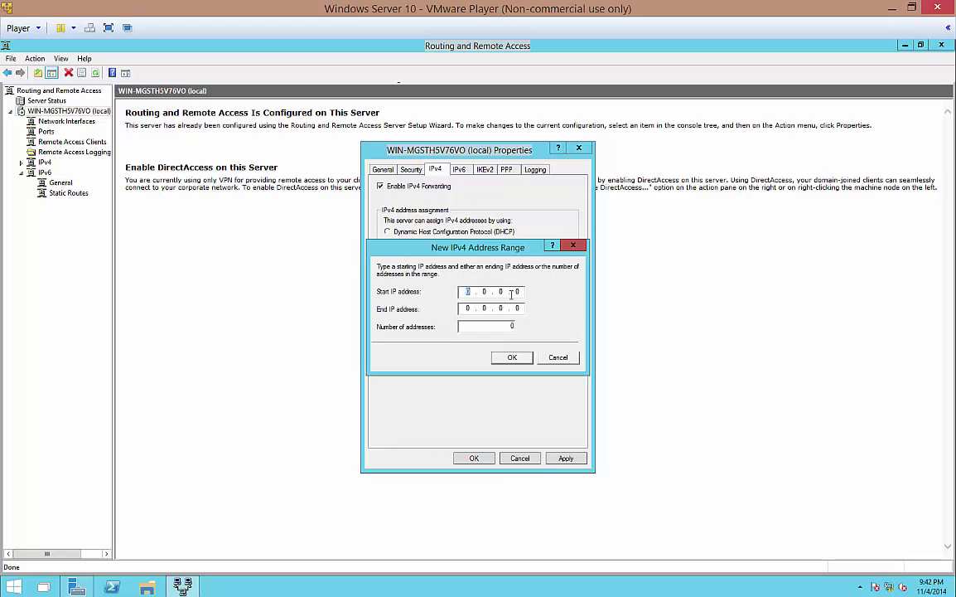
pyautogui.click(557, 357)
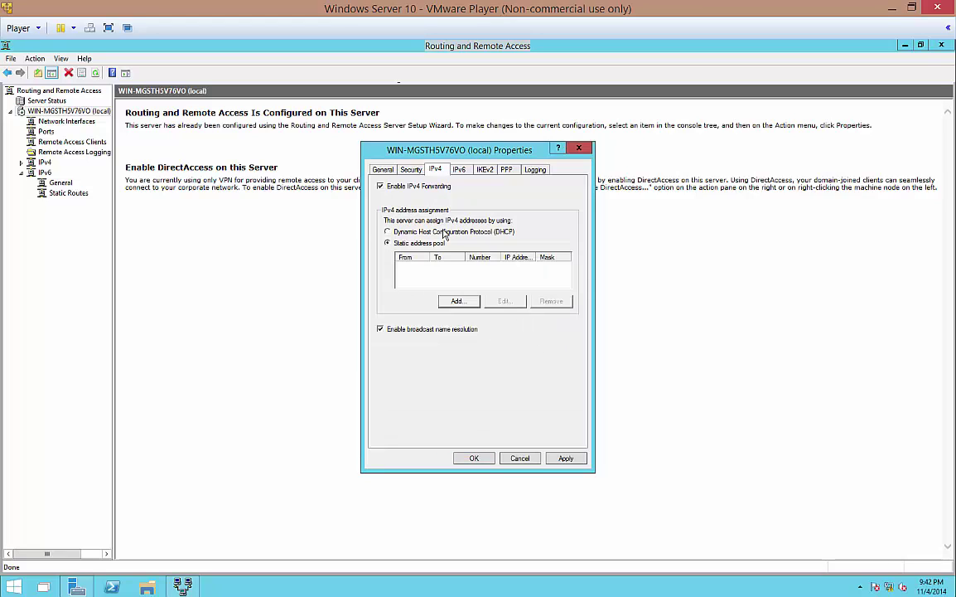
pyautogui.click(444, 233)
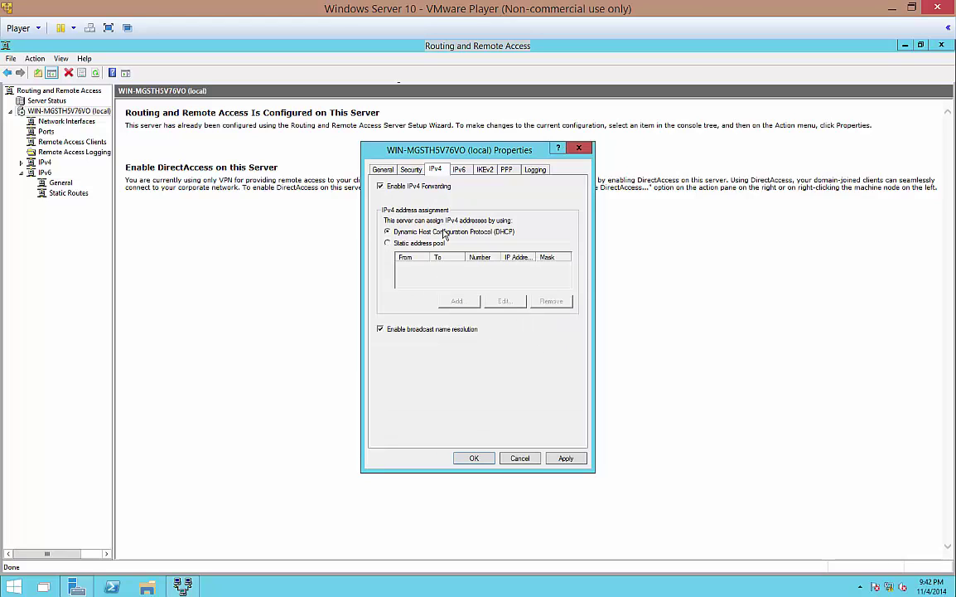
pyautogui.click(458, 169)
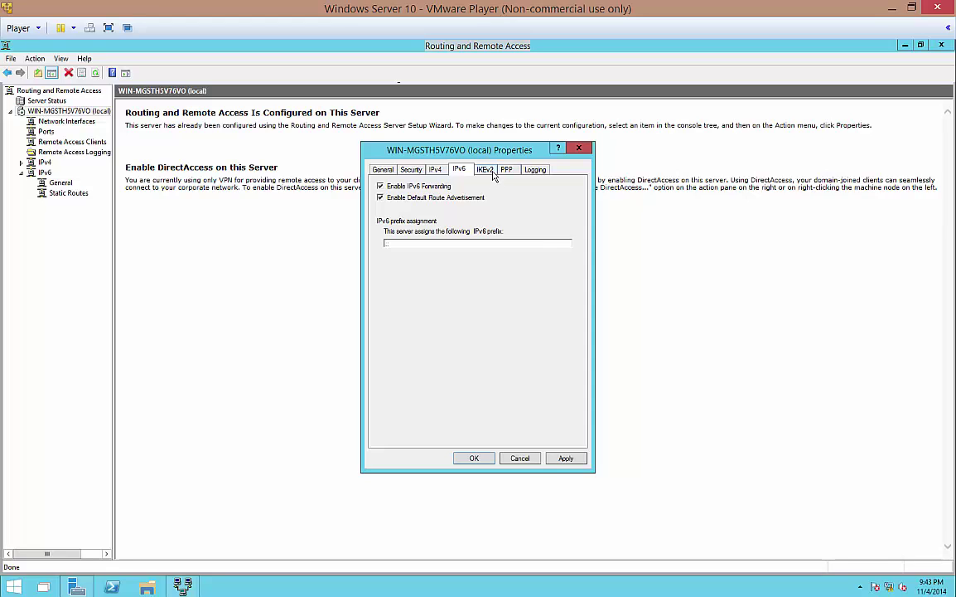
# Review the IKEv2, PPP and Logging settings, then close the server Properties with OK
pyautogui.click(492, 172)
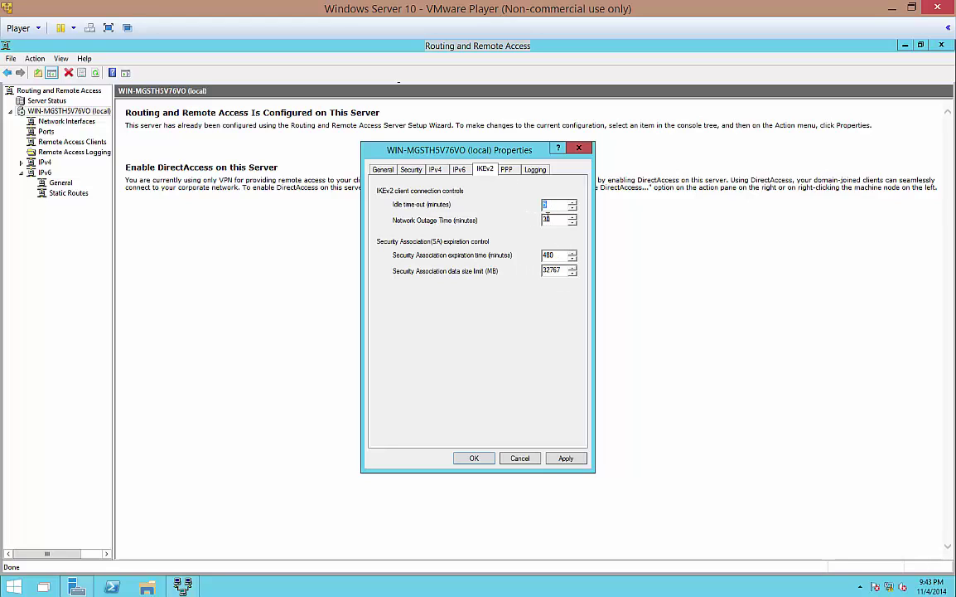
pyautogui.click(507, 169)
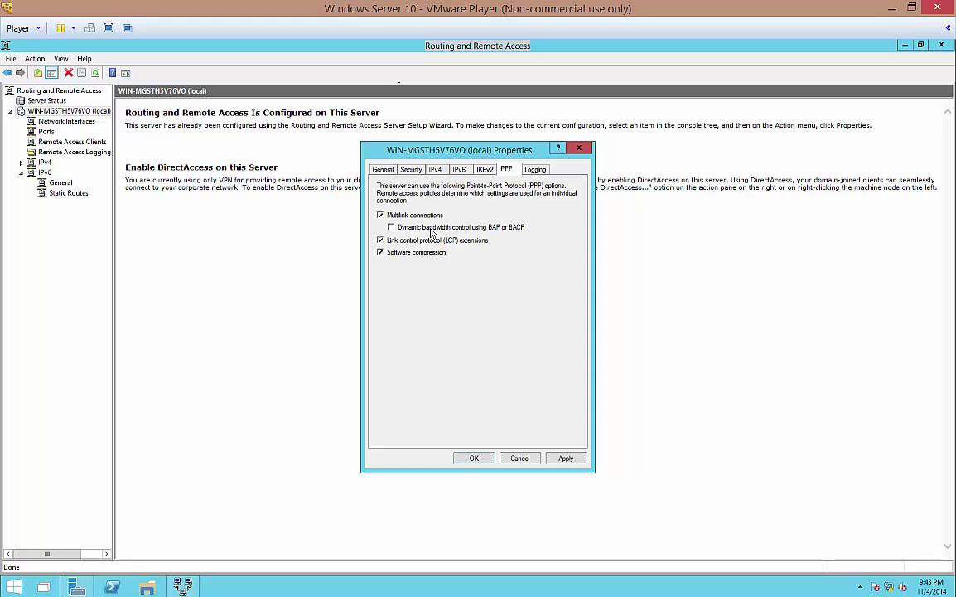
pyautogui.click(545, 172)
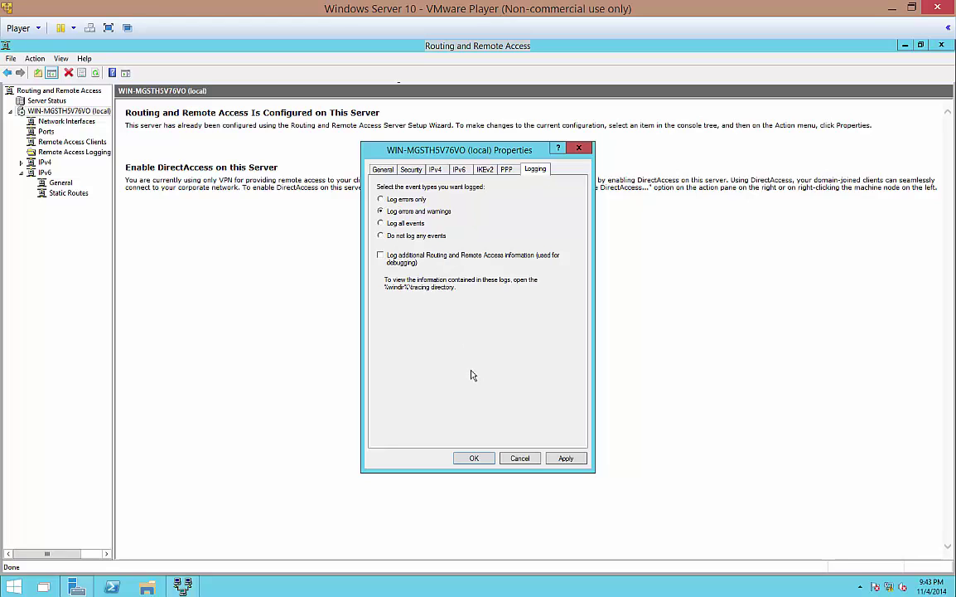
pyautogui.click(476, 459)
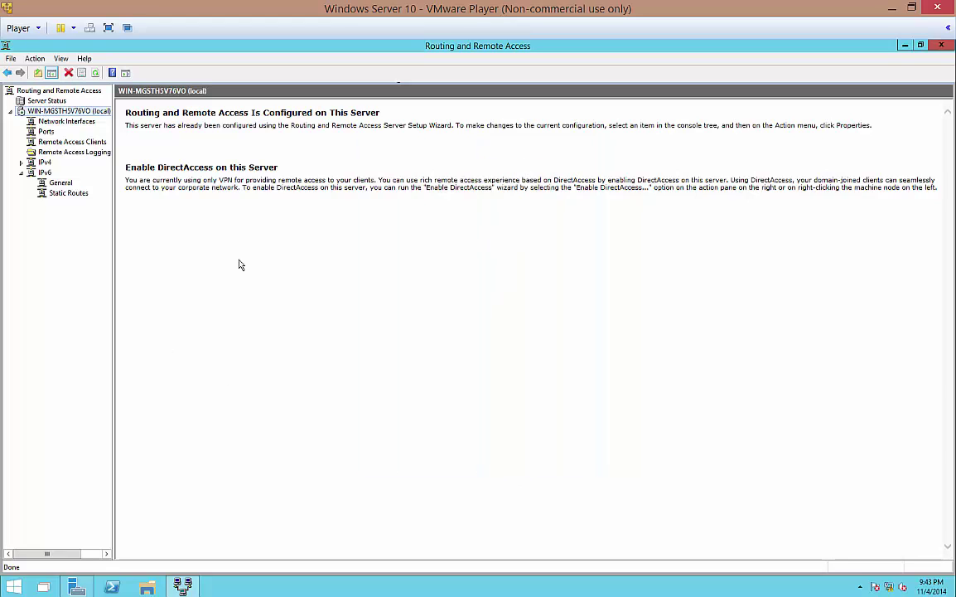